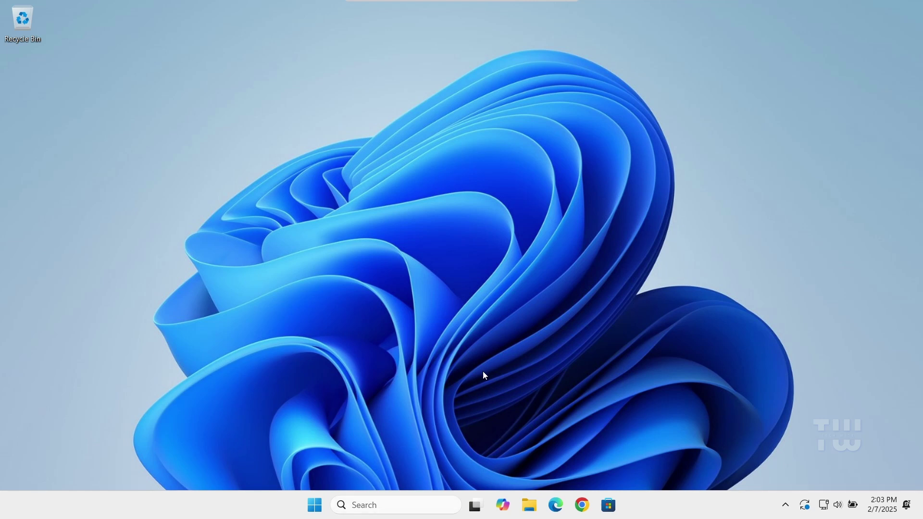
Step: Search Windows for 'create res' and launch the Create a restore point result
left_click(388, 504)
type("cre")
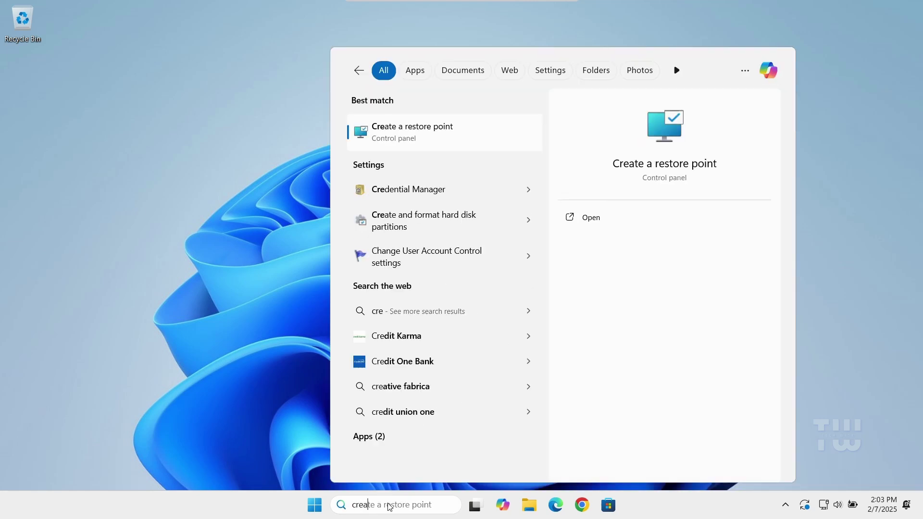
type("ate res")
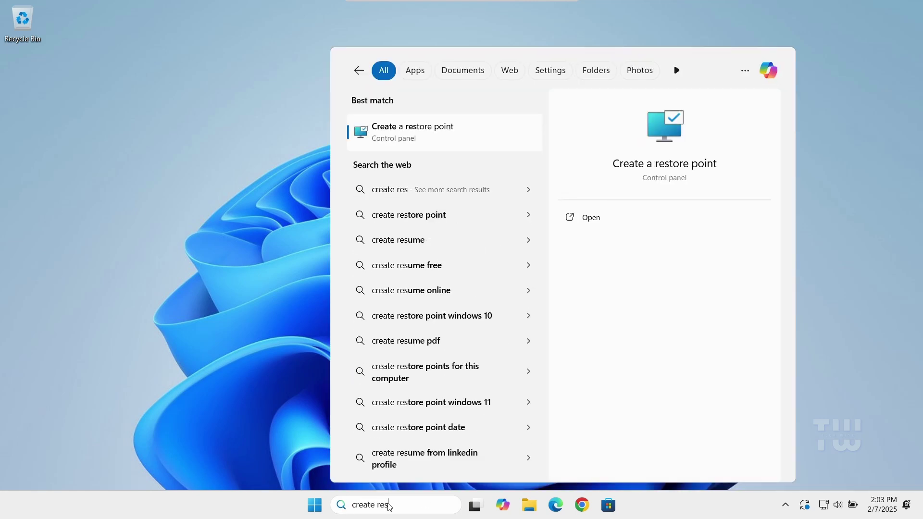
left_click(427, 129)
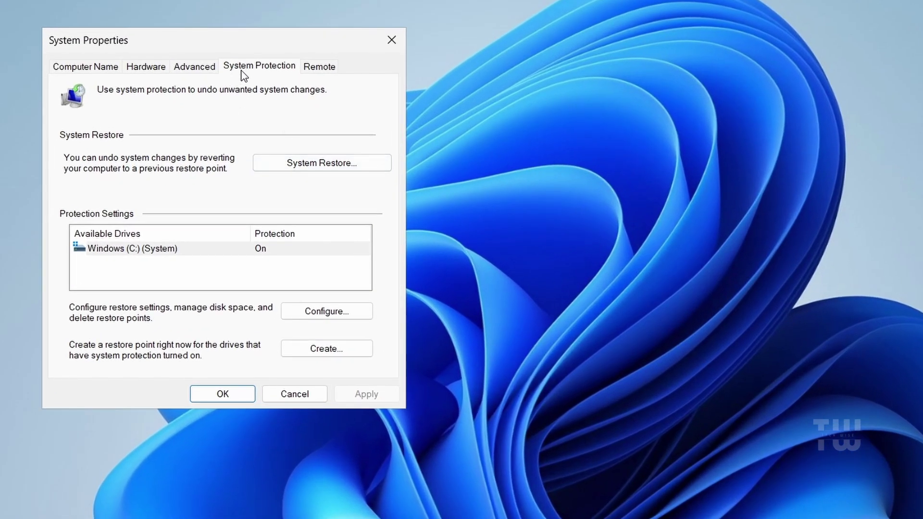
Step: Create a restore point with a 'before registery edit' description, then close System Properties
left_click(317, 350)
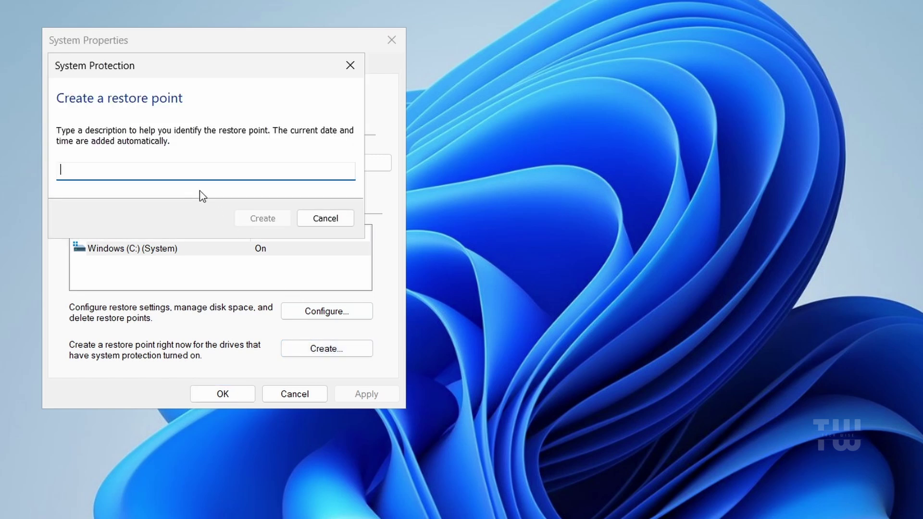
type("before reg")
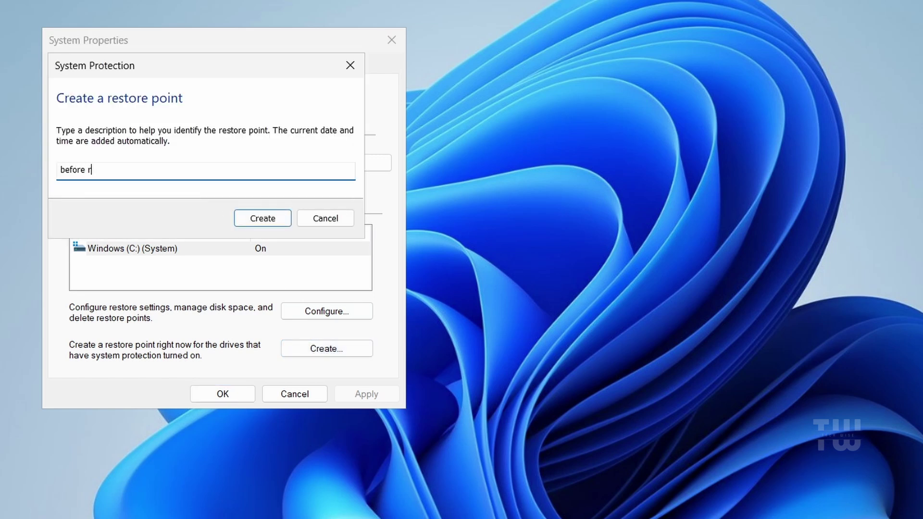
type("is")
type("gis")
type("tery edit")
left_click(268, 218)
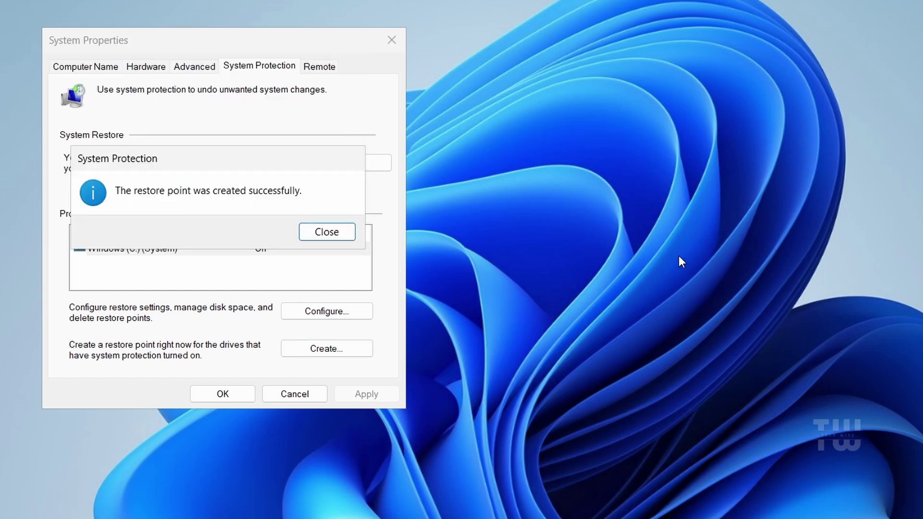
left_click(335, 232)
left_click(222, 393)
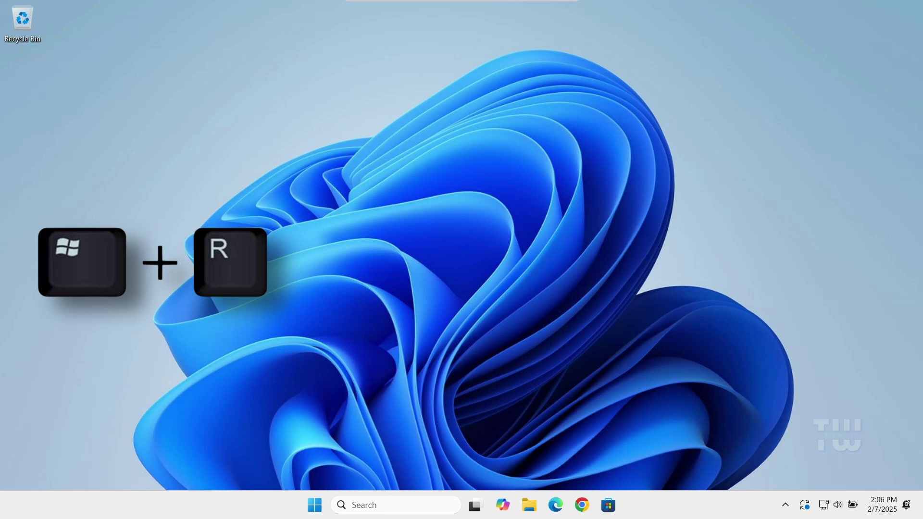
Step: Launch the Services console by running services.msc from the Run prompt
key("super+r")
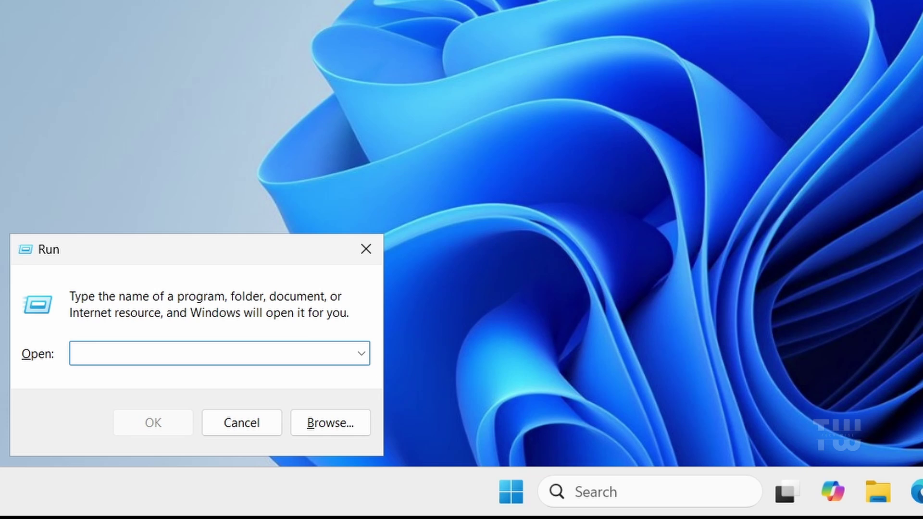
type("services.ms")
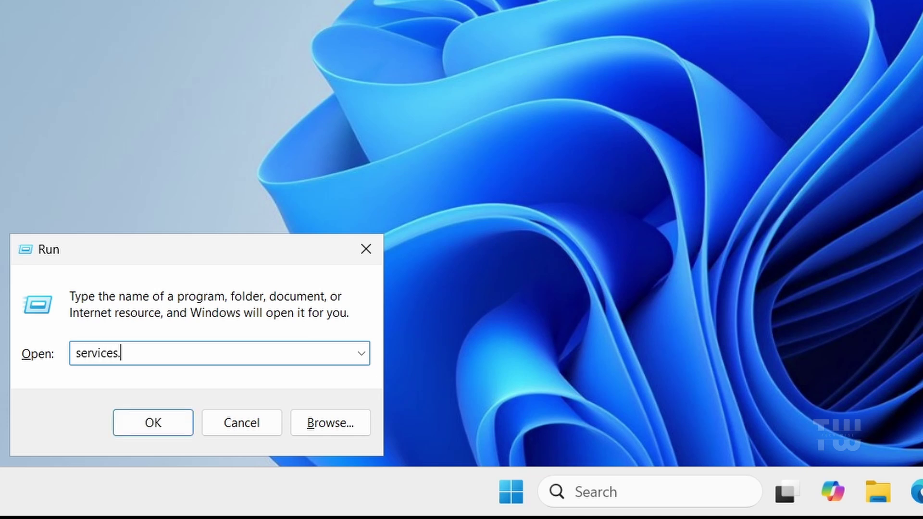
type("c")
key("Return")
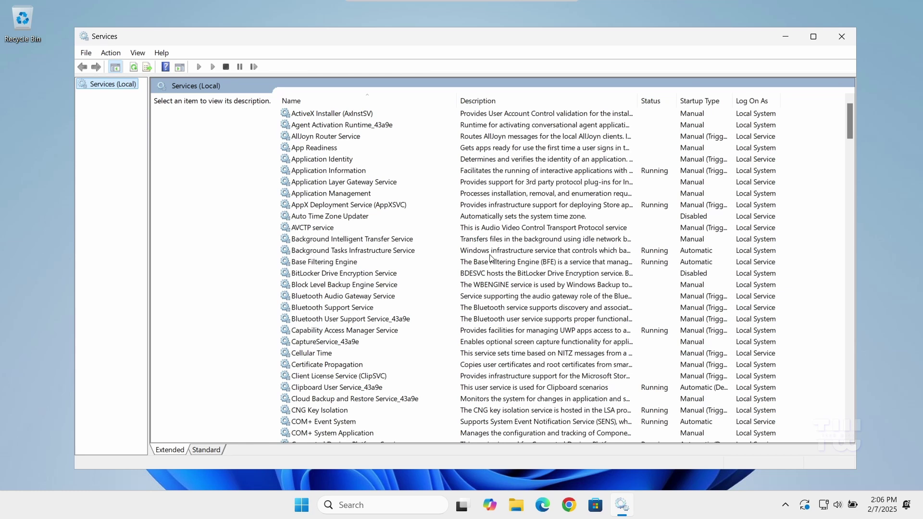
Step: Jump to the W services, select Windows Update and bring up its context menu
left_click(332, 171)
scroll(361, 247, "down", 2)
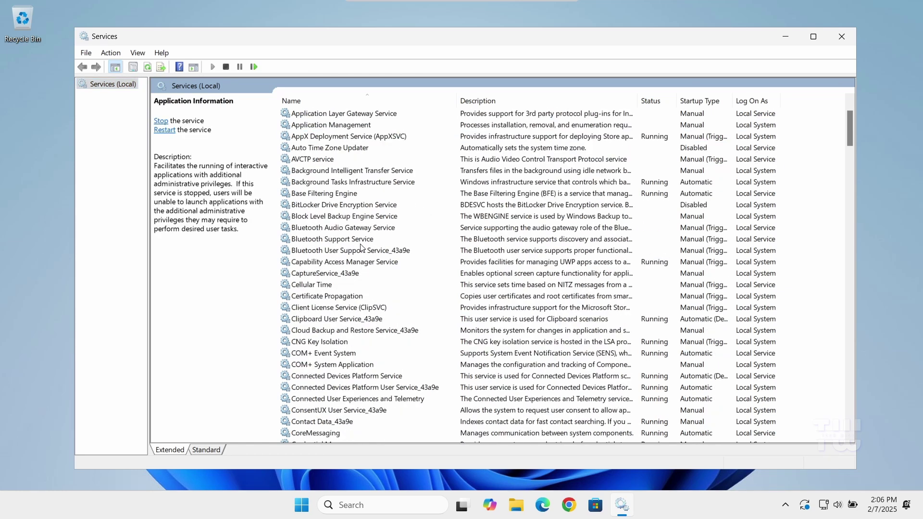
scroll(361, 247, "up", 2)
key("w")
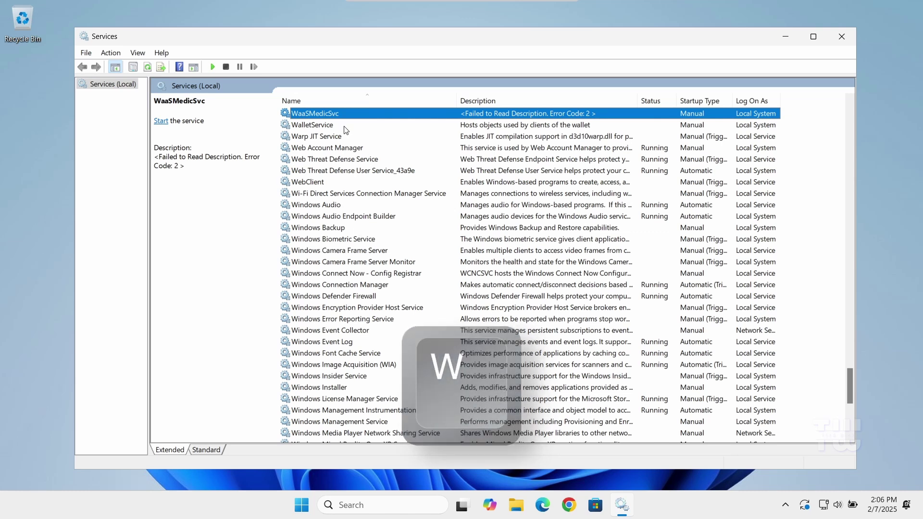
scroll(331, 160, "down", 8)
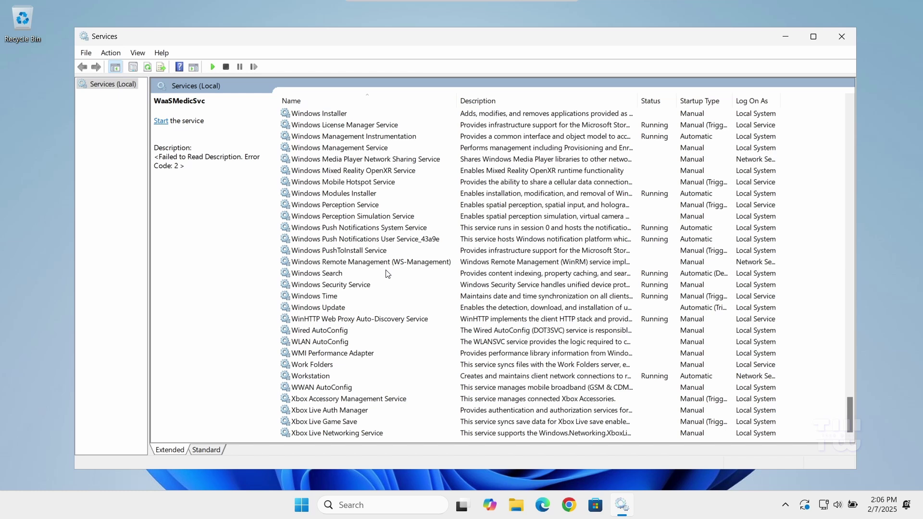
left_click(335, 308)
right_click(335, 308)
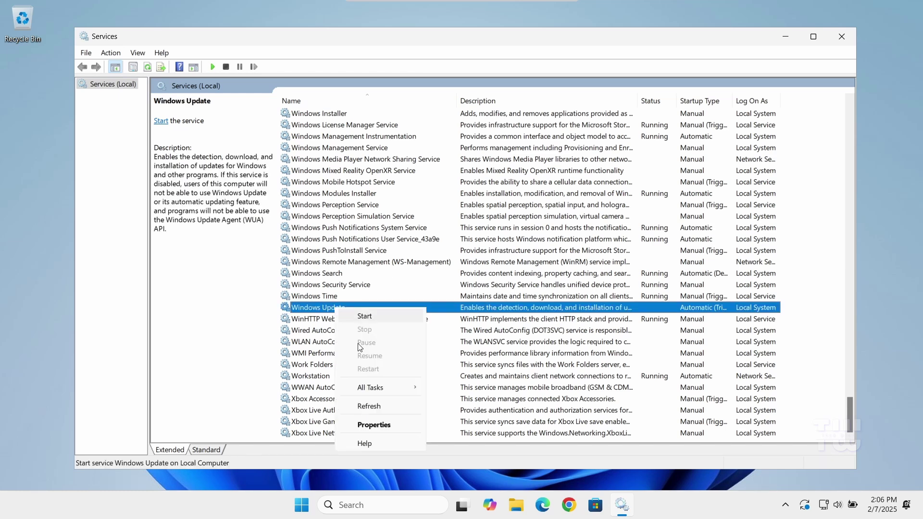
Step: Change Windows Update's startup type to Disabled in its properties and apply it
left_click(381, 426)
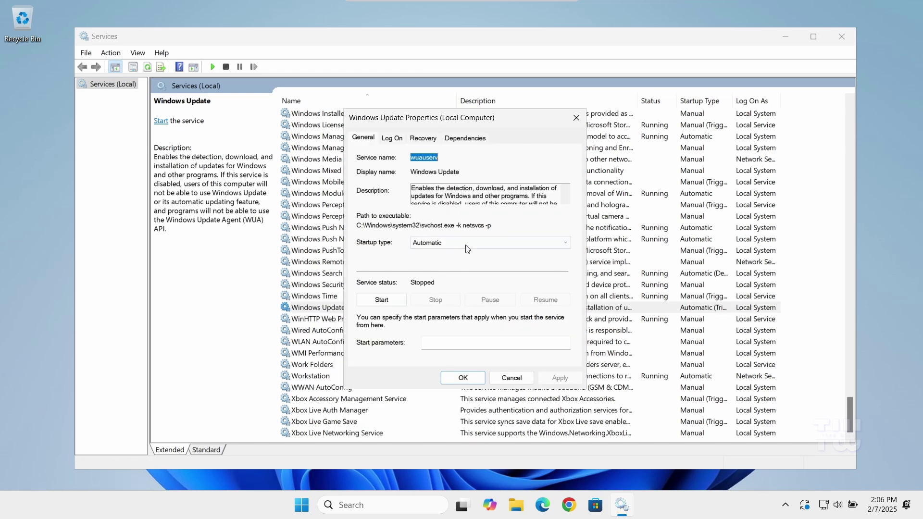
left_click(468, 244)
left_click(448, 277)
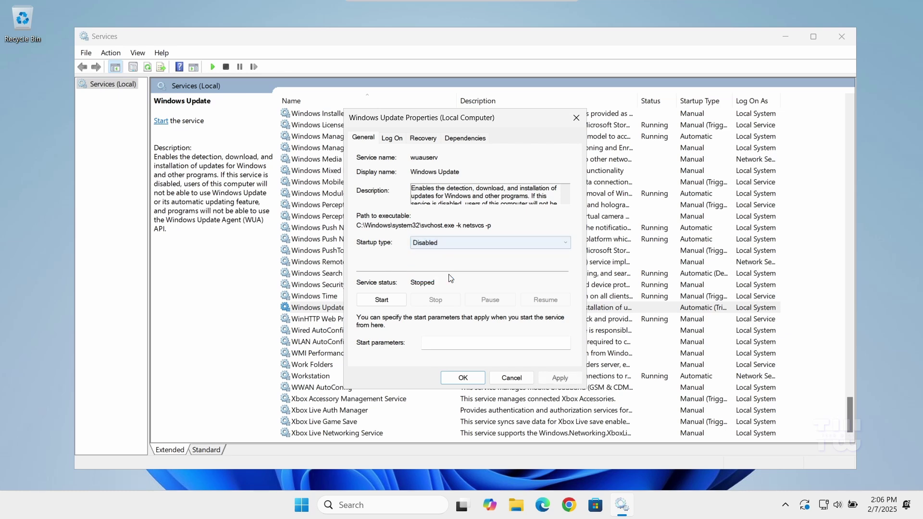
left_click(561, 378)
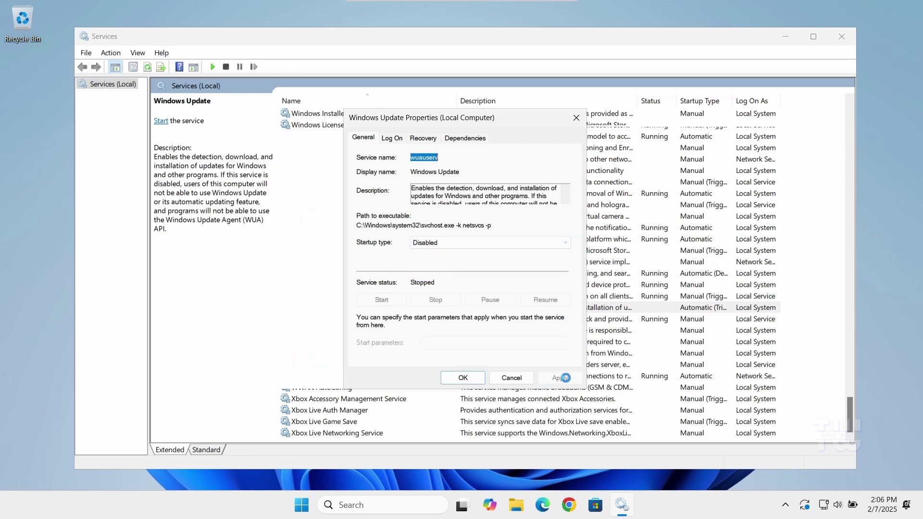
left_click(478, 378)
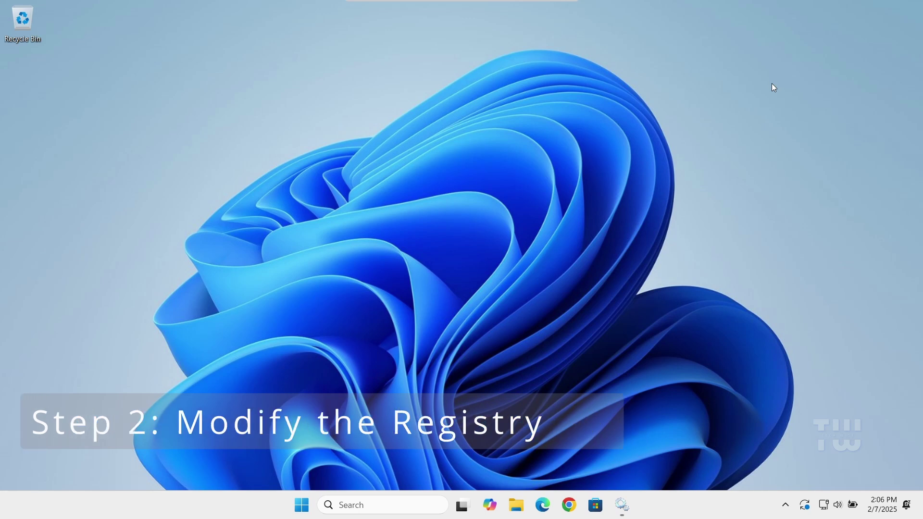
Step: Run regedit and approve the User Account Control prompt to start Registry Editor
key("super+r")
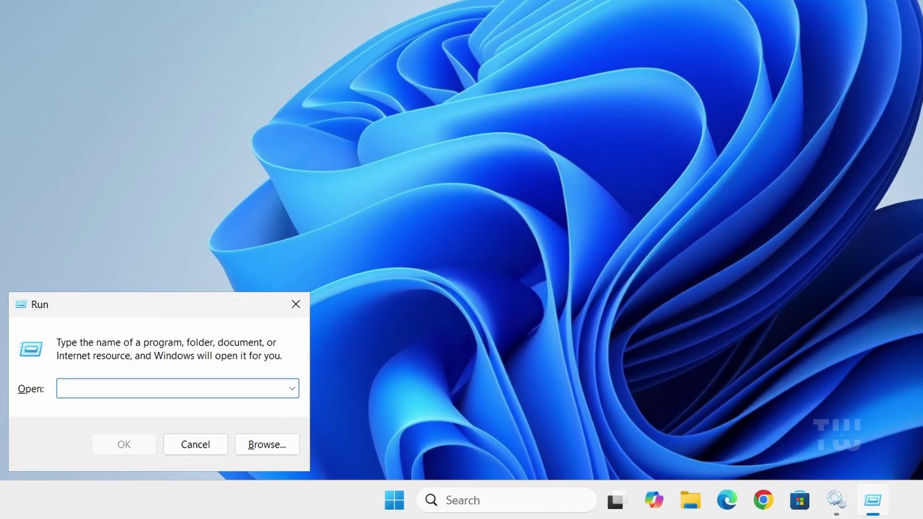
type("regedit")
key("Return")
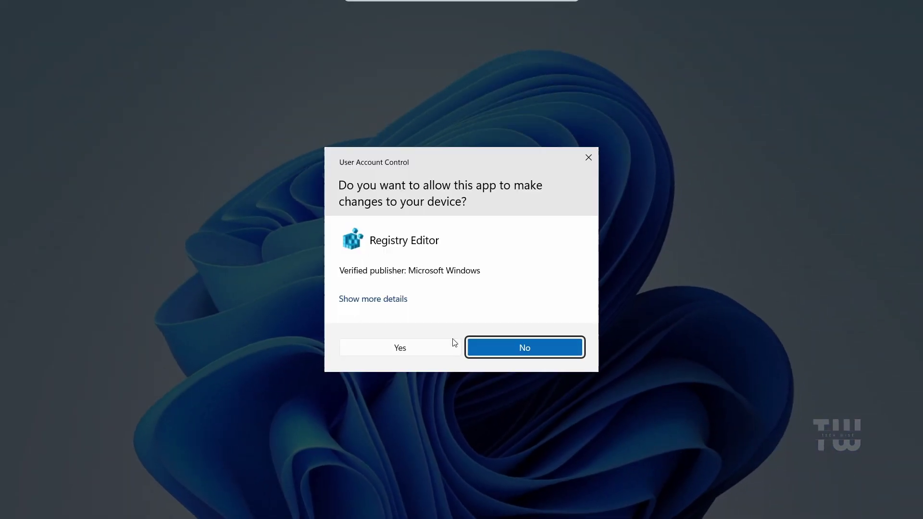
left_click(453, 344)
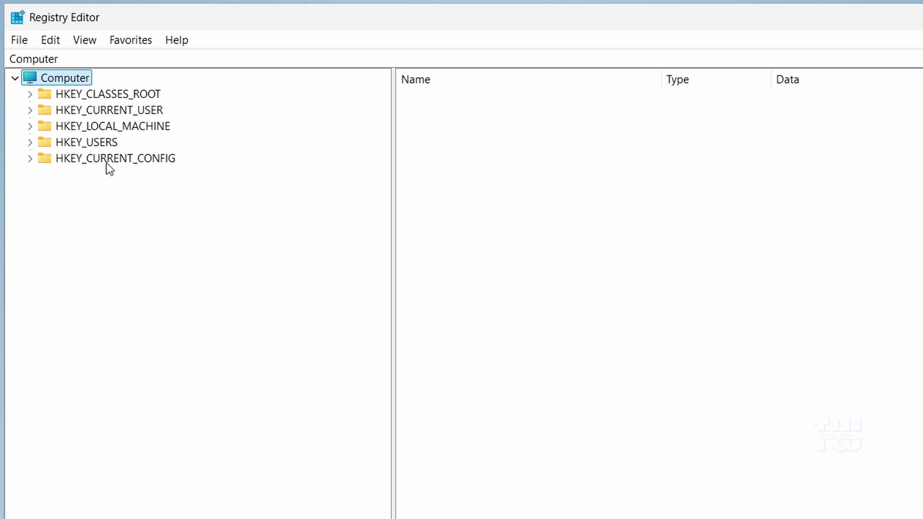
Step: Expand HKEY_LOCAL_MACHINE\SOFTWARE\Policies\Microsoft\Windows in the registry tree
left_click(29, 126)
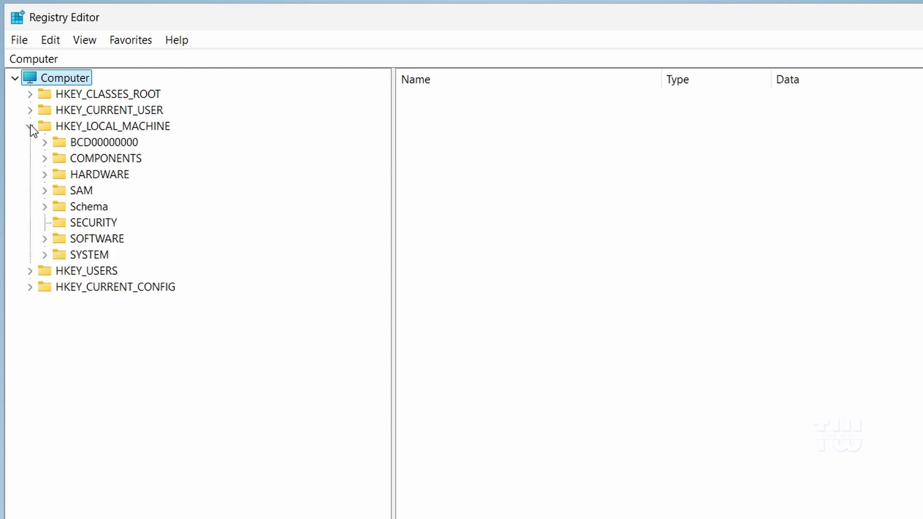
left_click(44, 240)
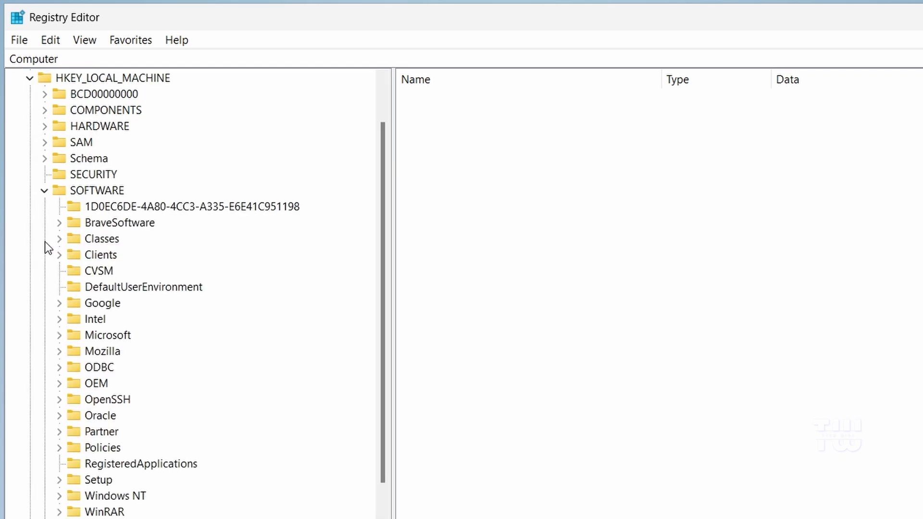
scroll(48, 247, "down", 1)
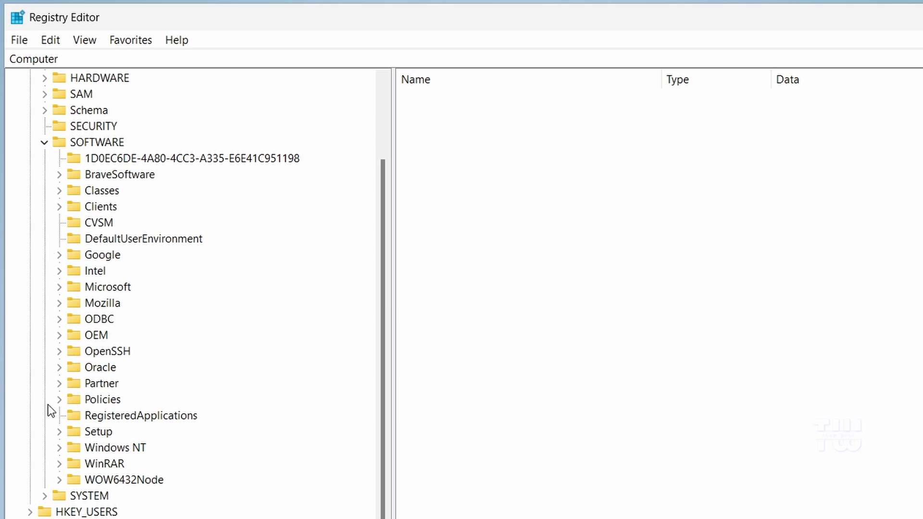
left_click(59, 399)
left_click(75, 400)
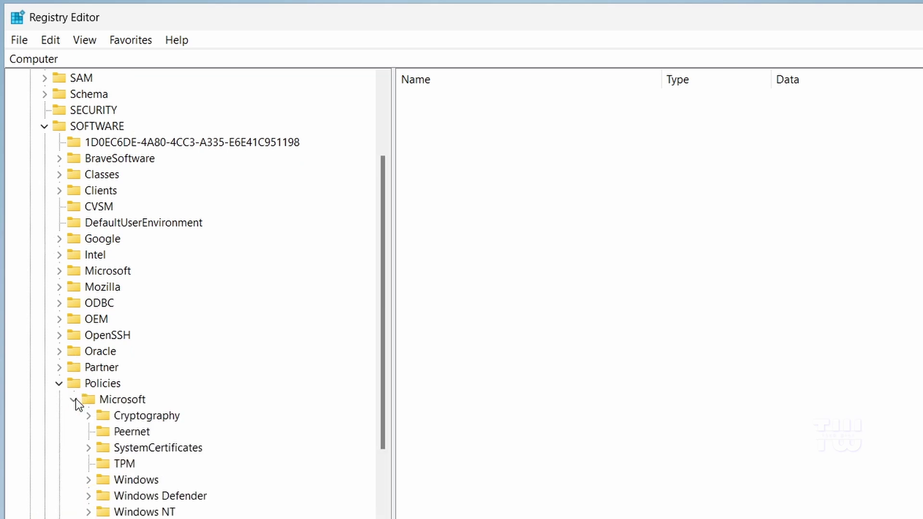
left_click(89, 367)
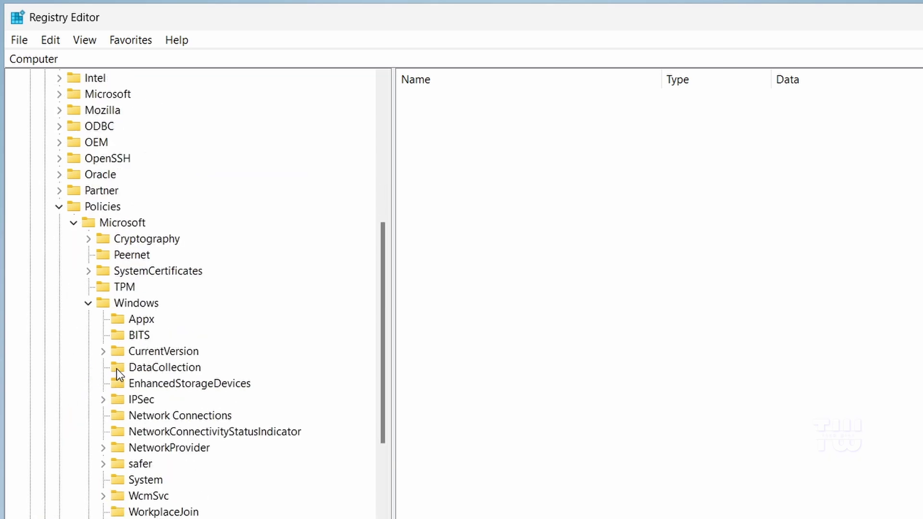
Step: Create a new key named WindowsUpdate under Policies\Microsoft\Windows
right_click(143, 206)
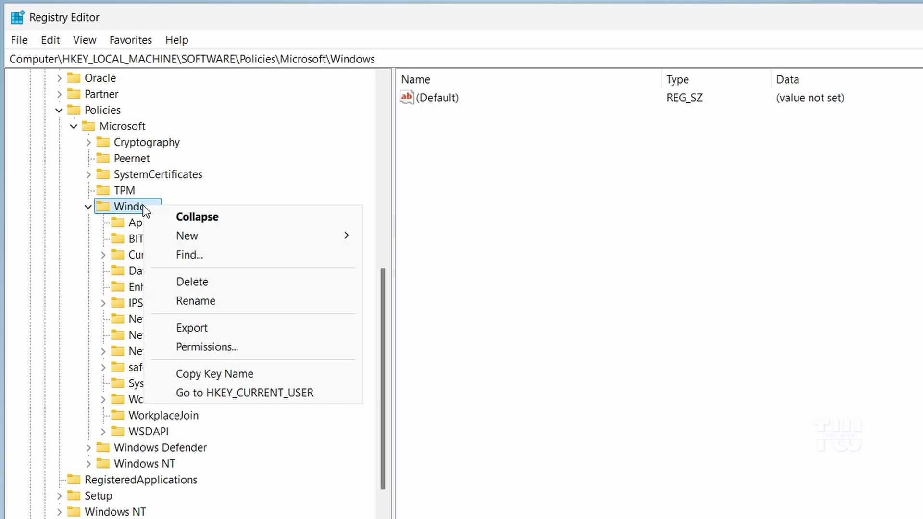
mouse_move(209, 235)
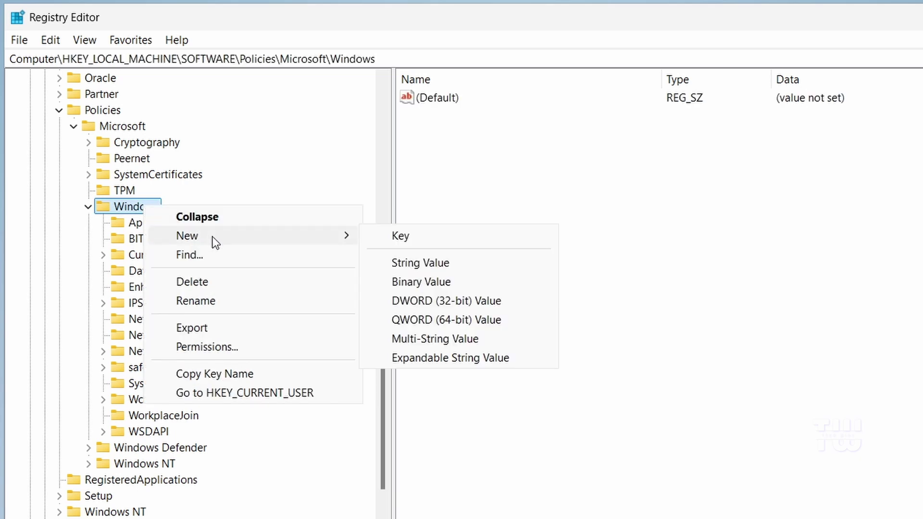
left_click(423, 243)
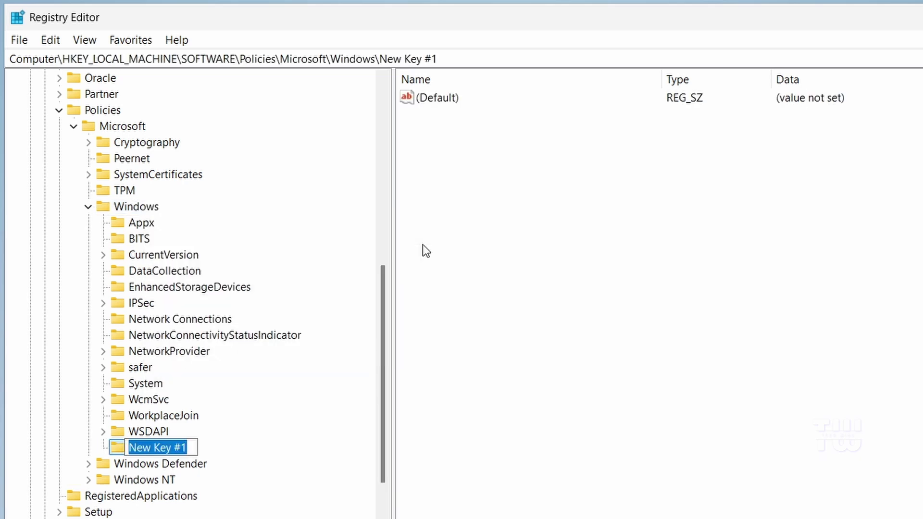
type("WindowsUpdate")
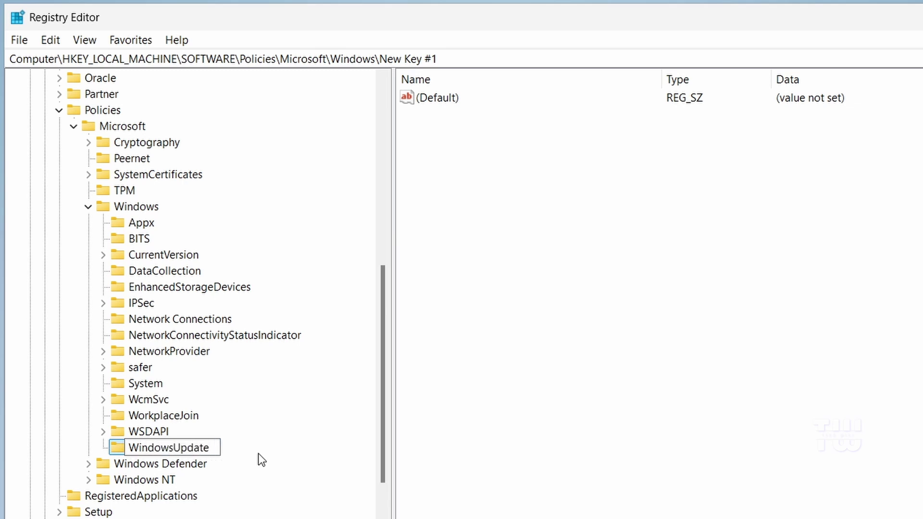
key("Return")
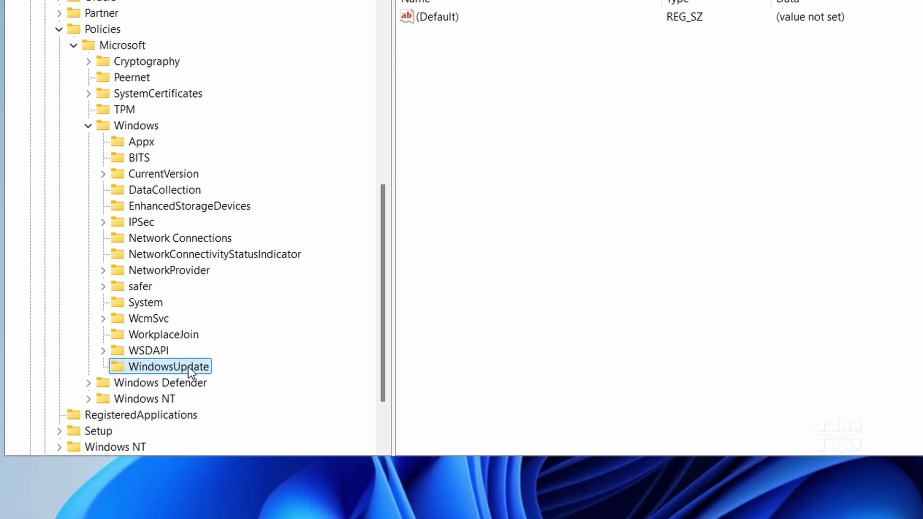
Step: Add a subkey named AU inside the WindowsUpdate key
right_click(189, 448)
mouse_move(258, 367)
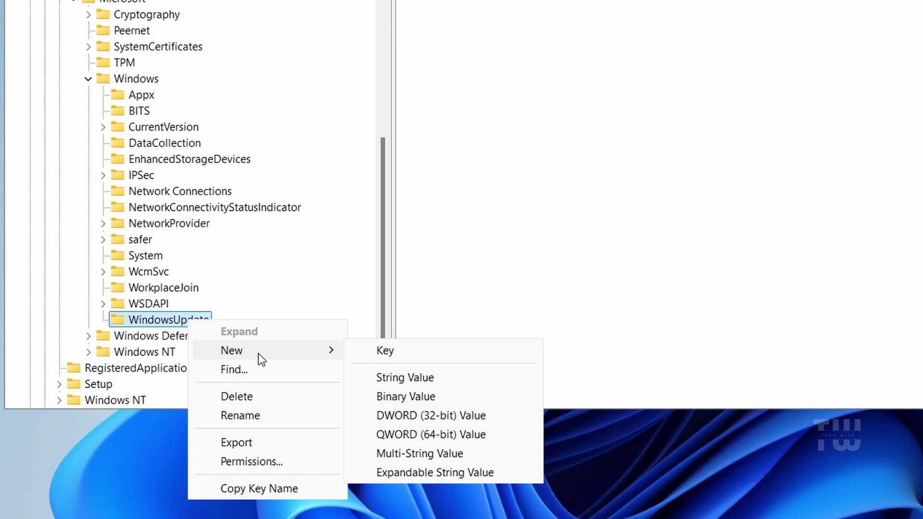
left_click(398, 358)
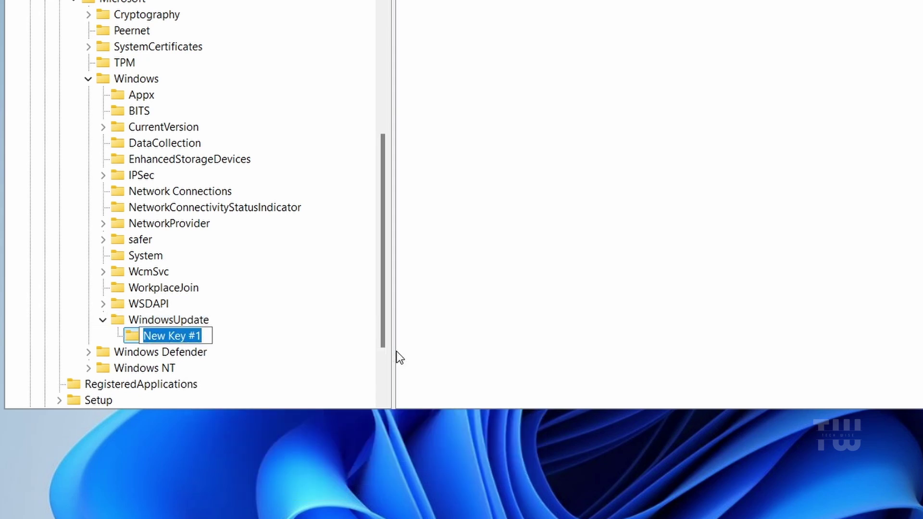
type("AU")
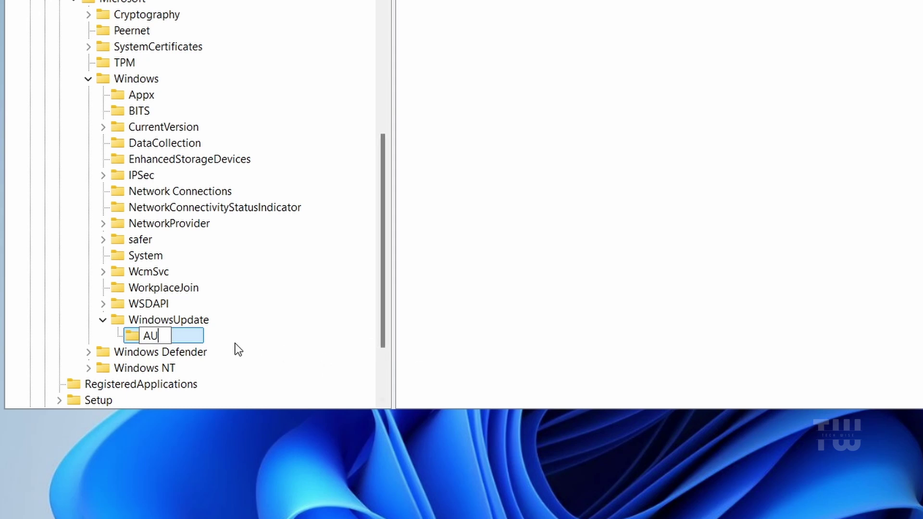
key("Return")
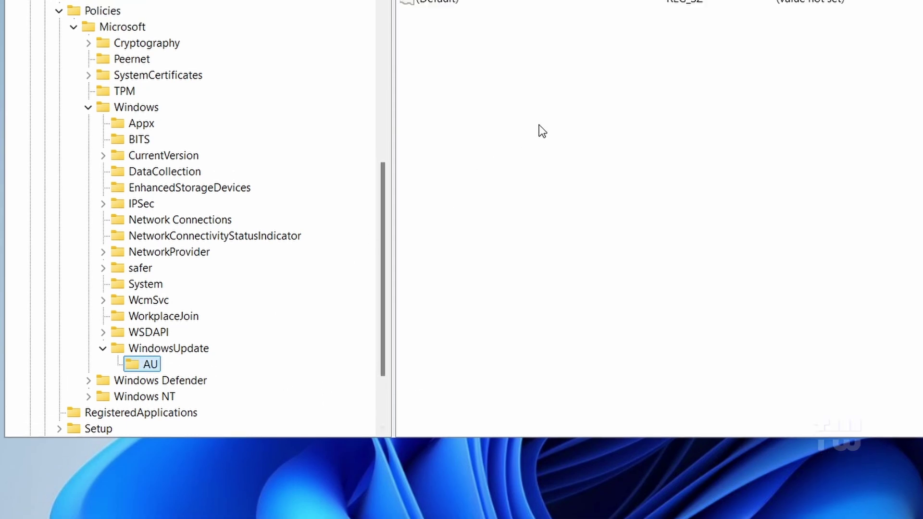
Step: Create a DWORD (32-bit) value called NoAutoUpdate in the AU key
right_click(541, 99)
mouse_move(583, 233)
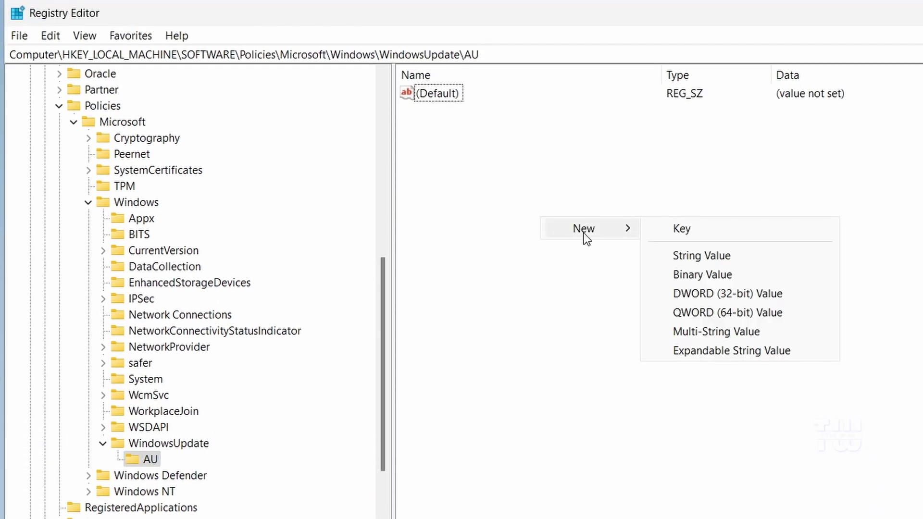
left_click(728, 293)
type("NoAut")
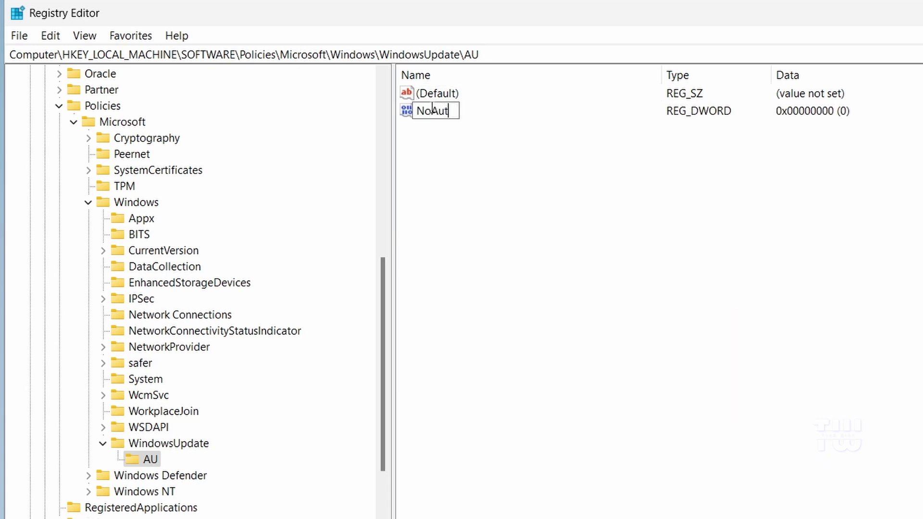
type("oUpdate")
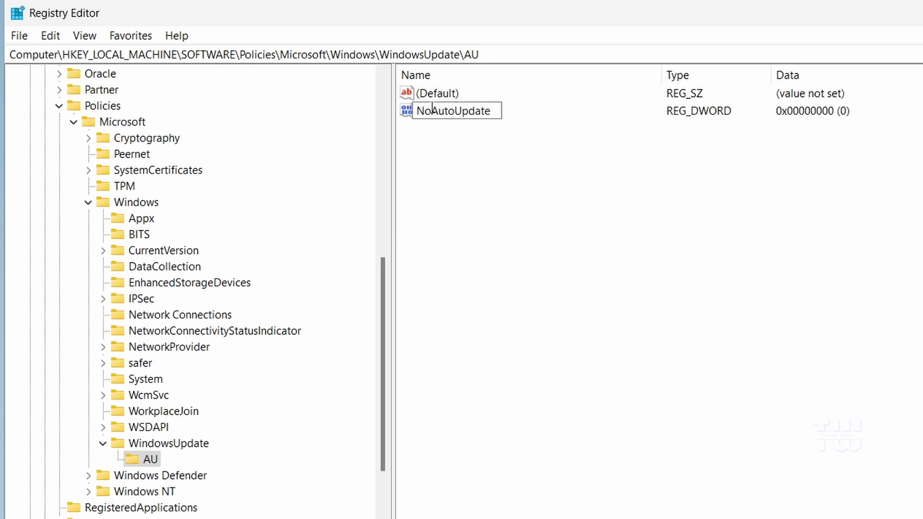
key("Return")
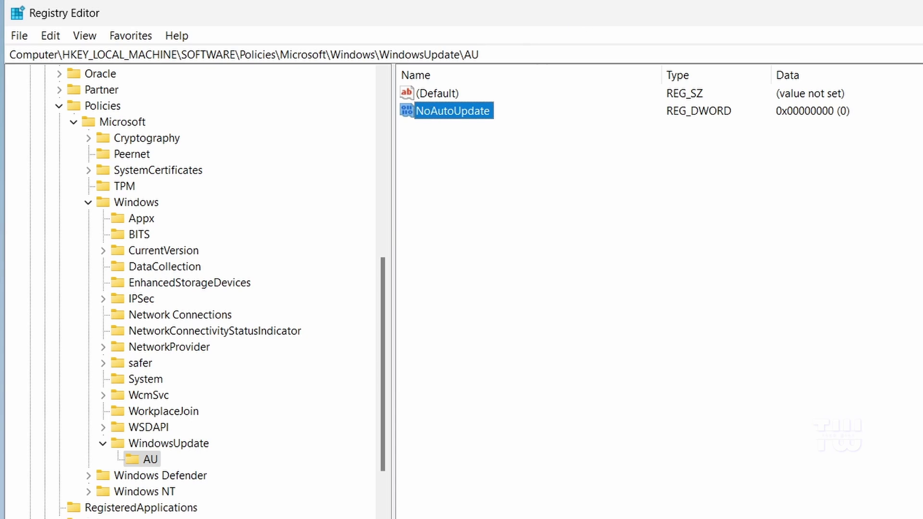
Step: Change NoAutoUpdate's value data from 0 to 1
double_click(465, 113)
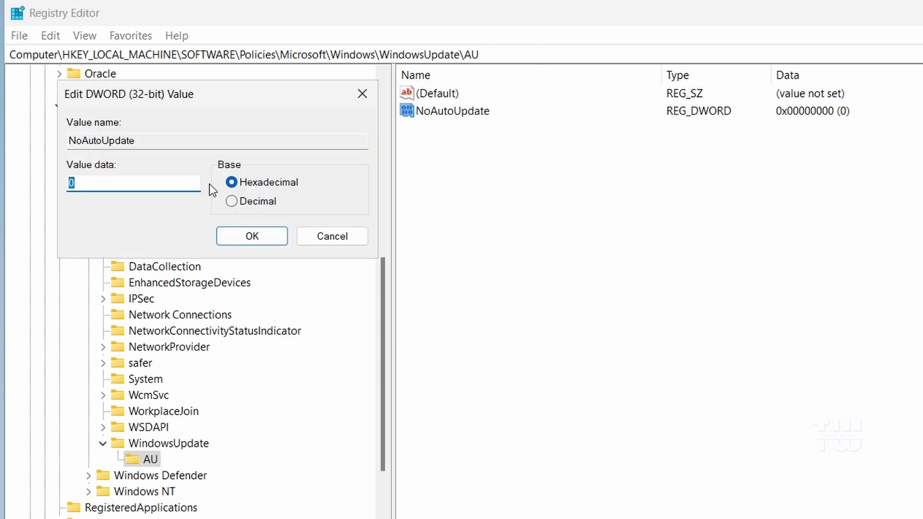
type("1")
left_click(246, 237)
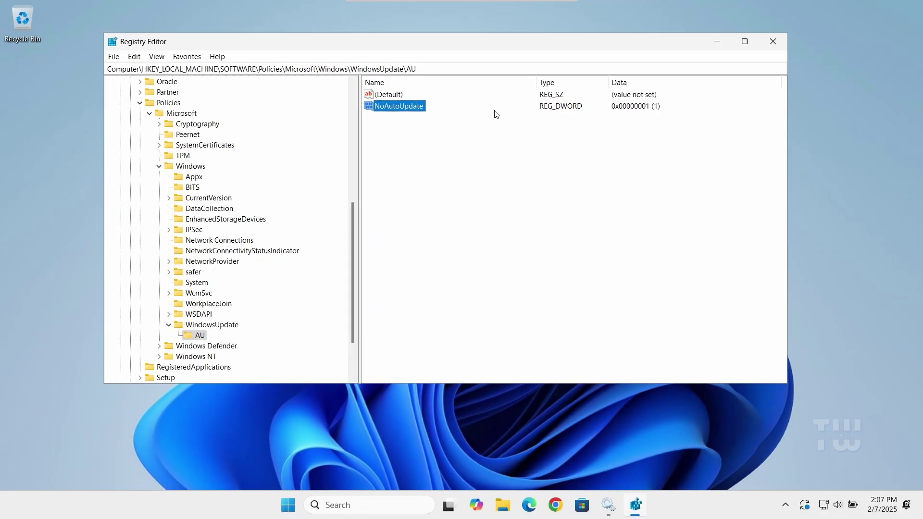